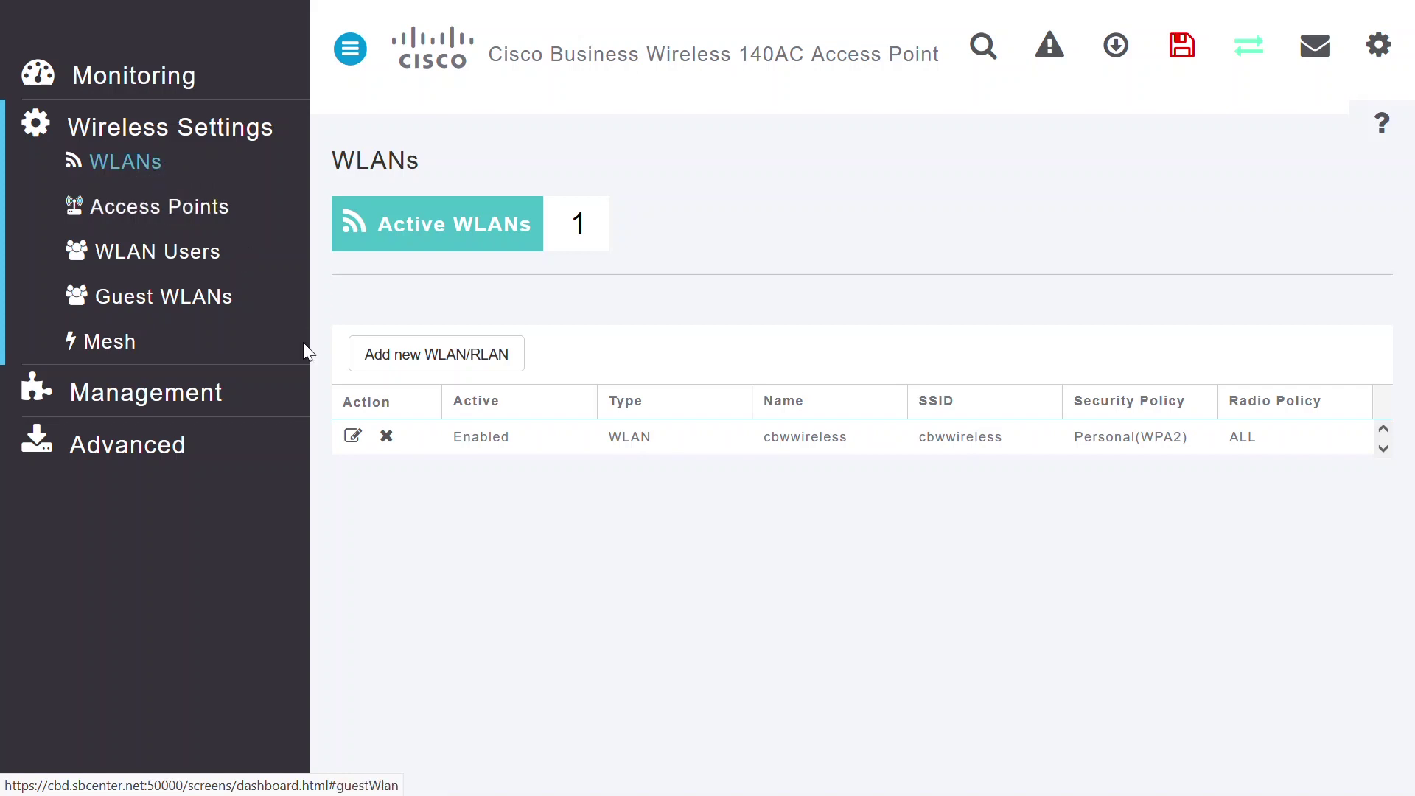
- Edit the cbwwireless WLAN, confirm the disruption warning, and leave Broadcast SSID turned off
left_click(351, 437)
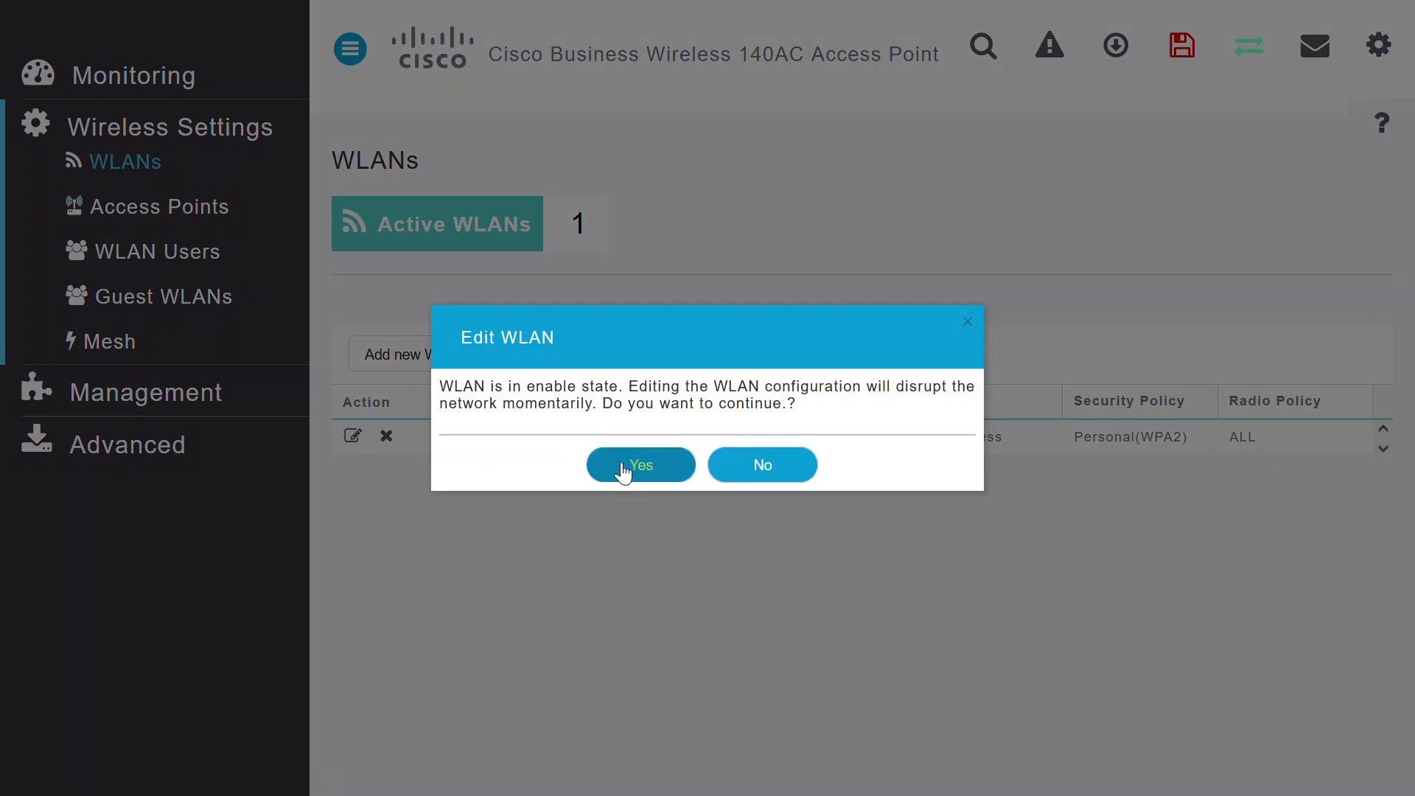
left_click(633, 472)
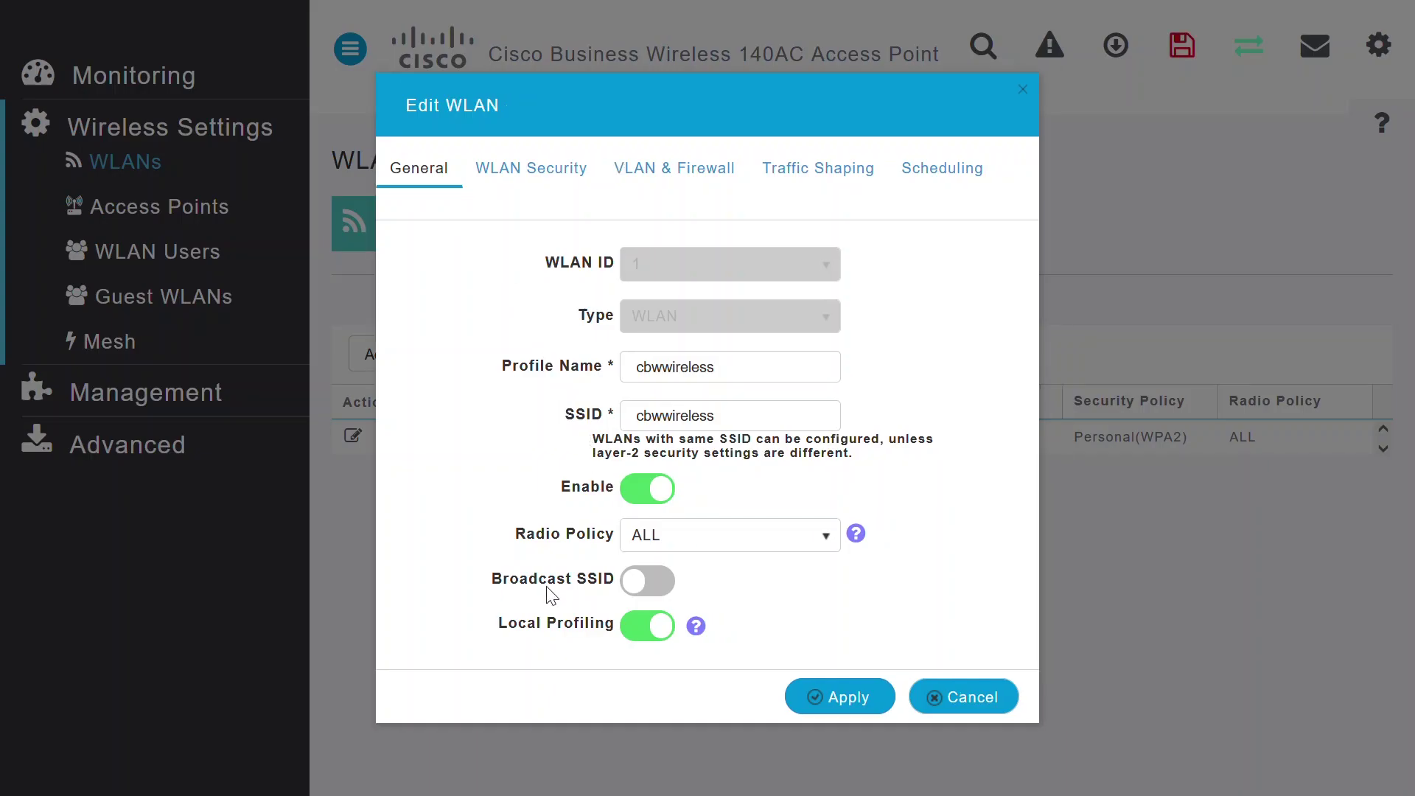
left_click(662, 582)
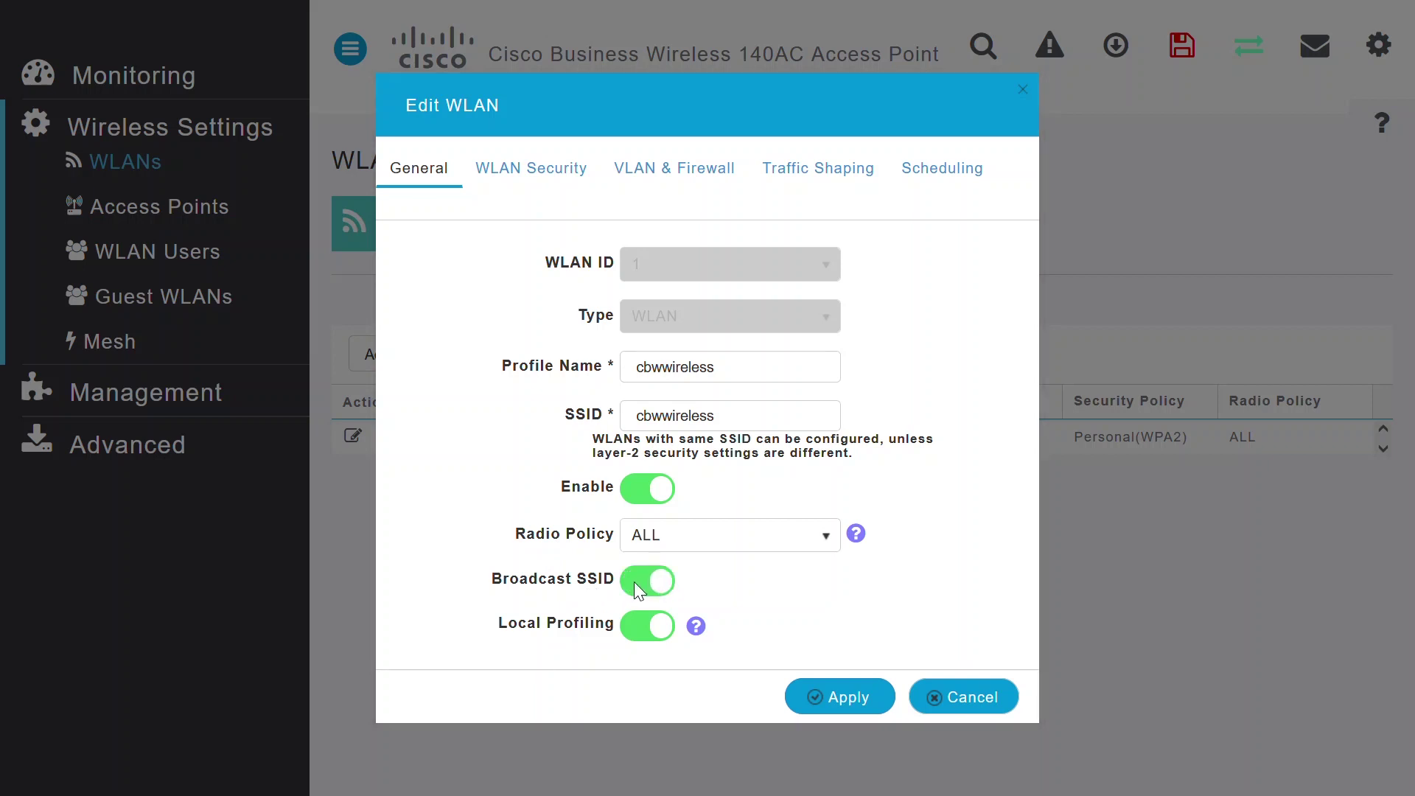
left_click(641, 578)
left_click(530, 171)
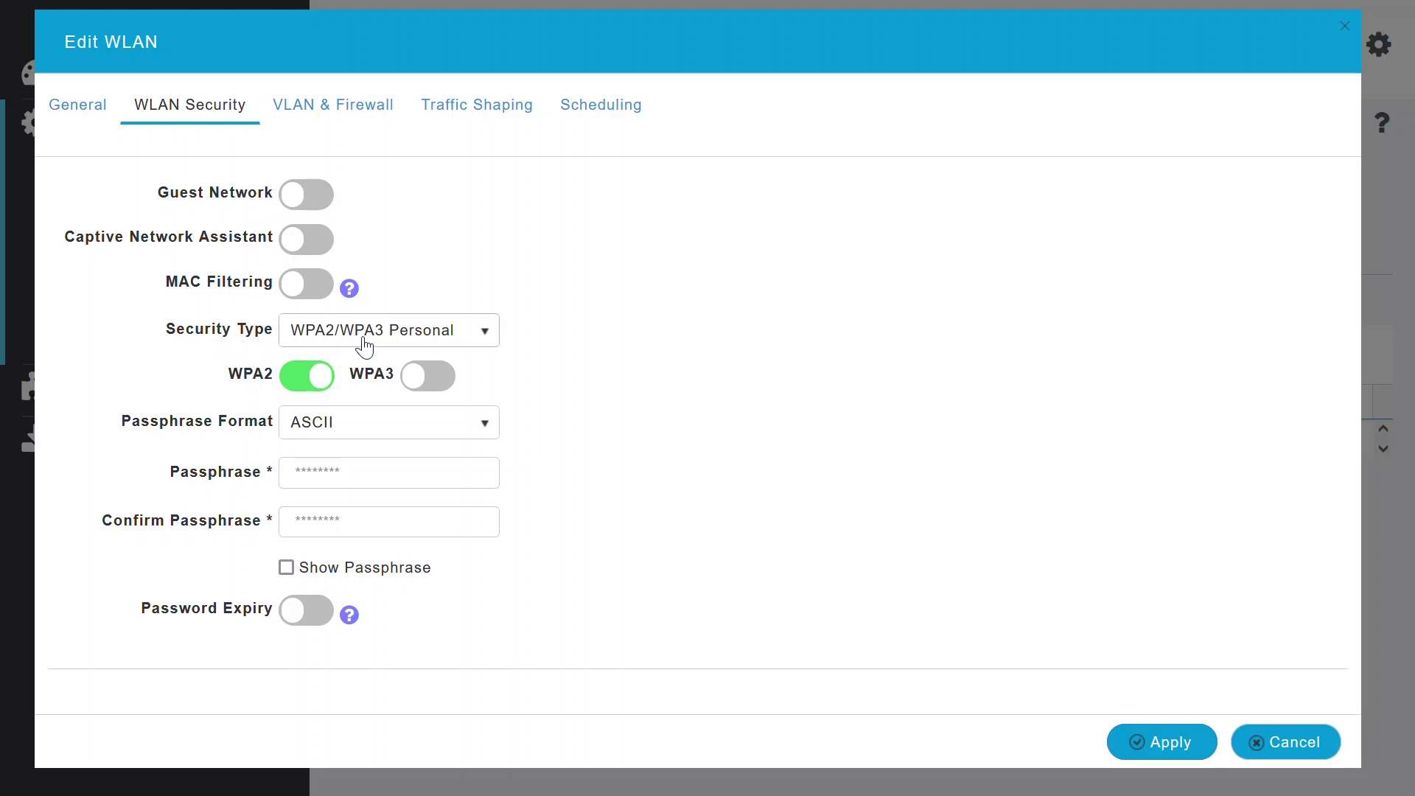
- Keep WPA2/WPA3 Personal as the security type and enable WPA3 alongside WPA2
left_click(489, 336)
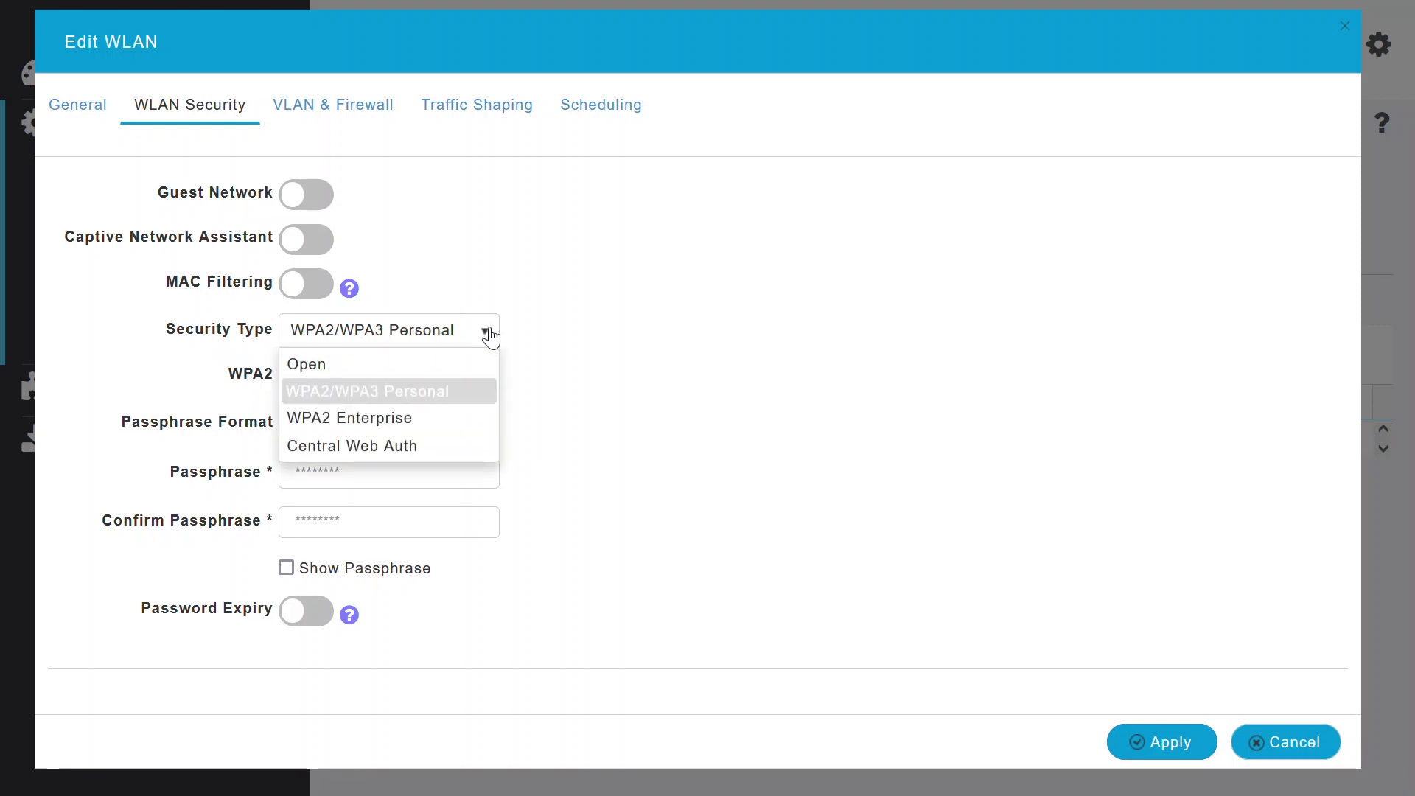
left_click(491, 336)
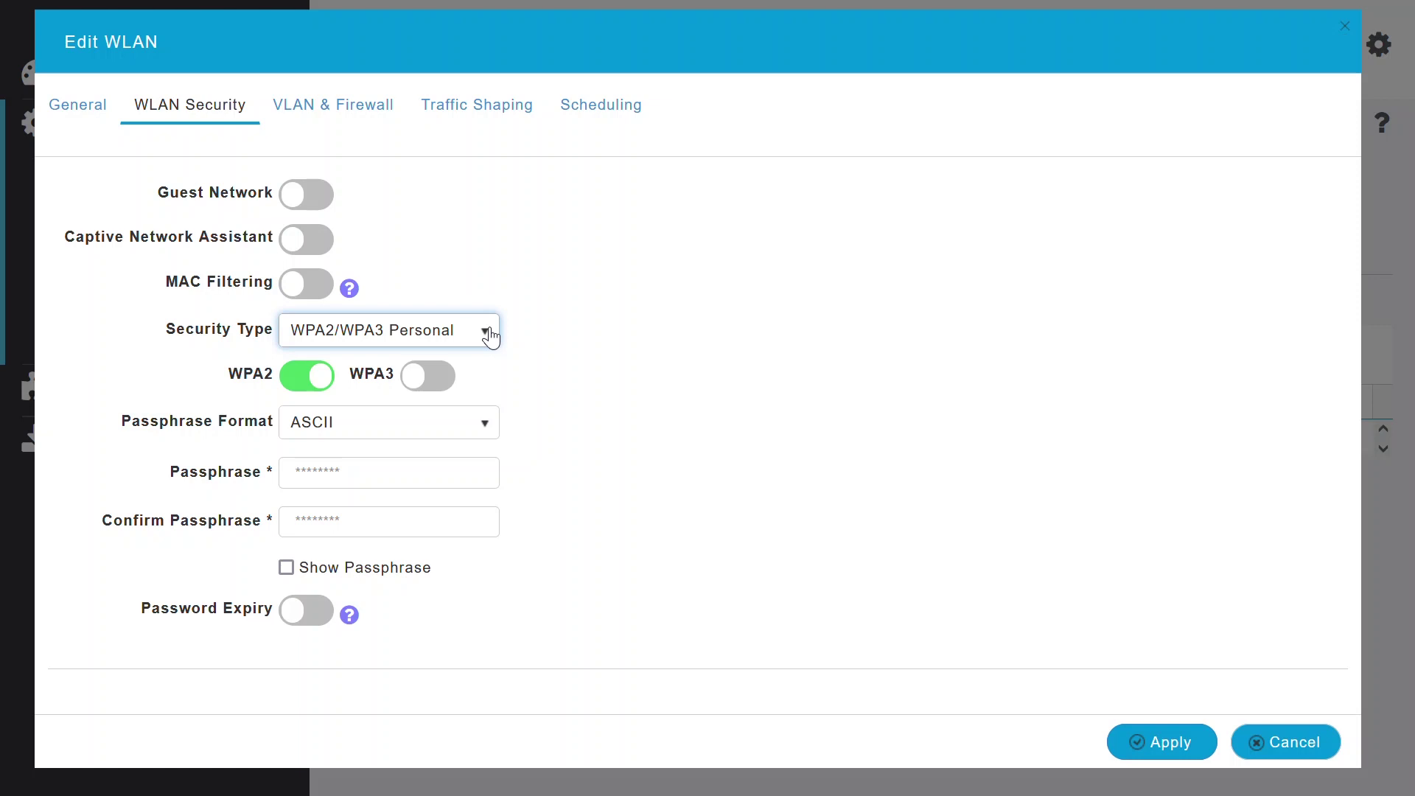
left_click(442, 374)
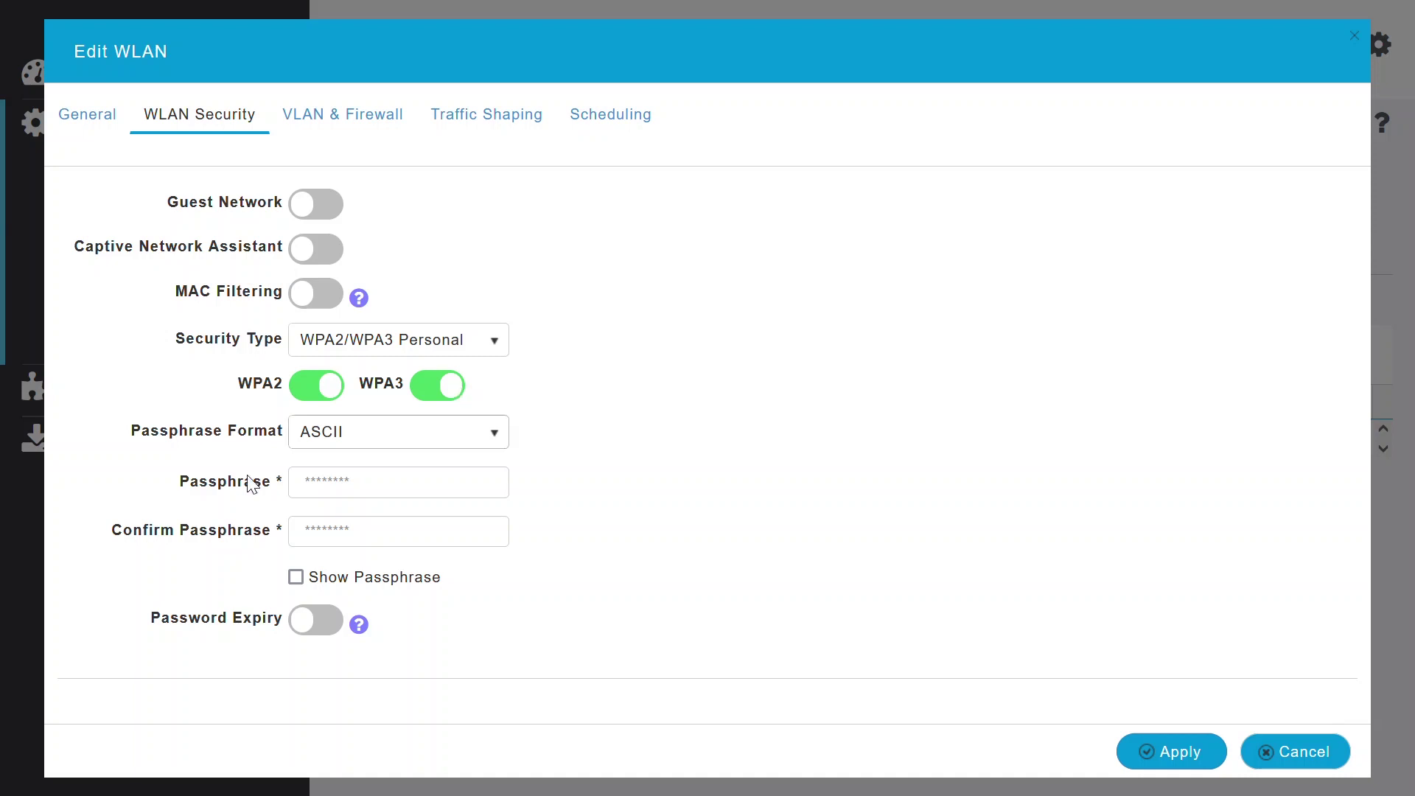
- Replace the WLAN passphrase with a new one and move to the Confirm Passphrase field
left_click(346, 490)
left_click(346, 490)
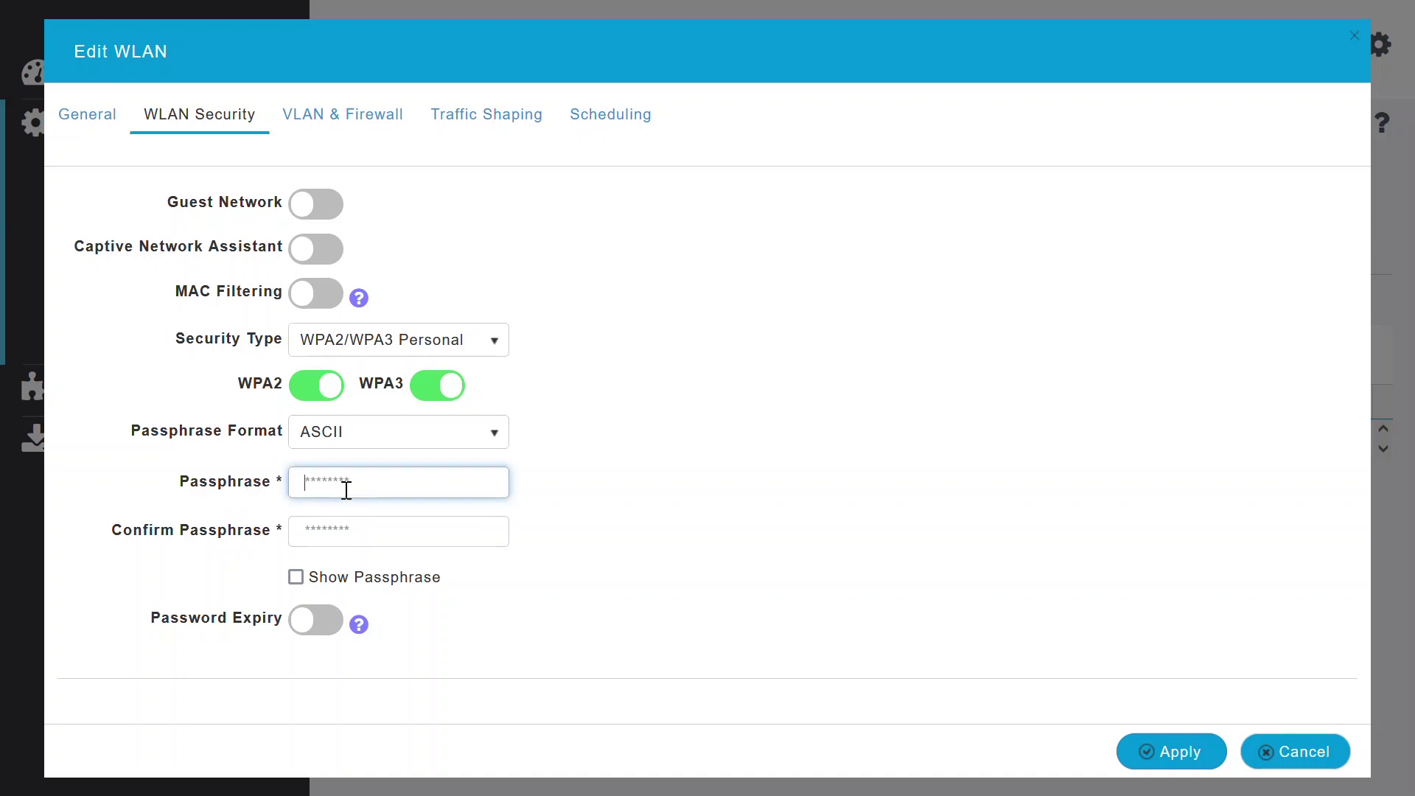
key("Tab")
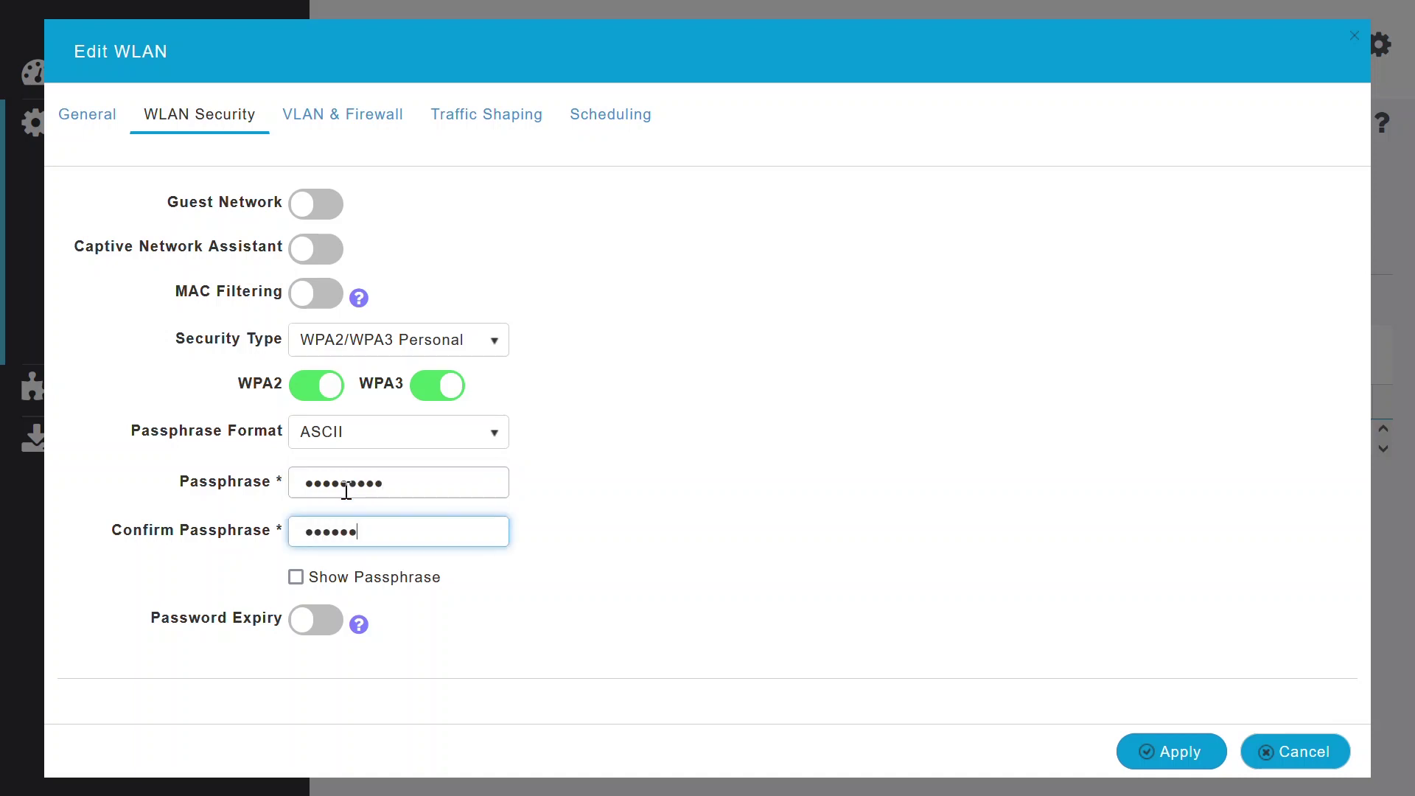
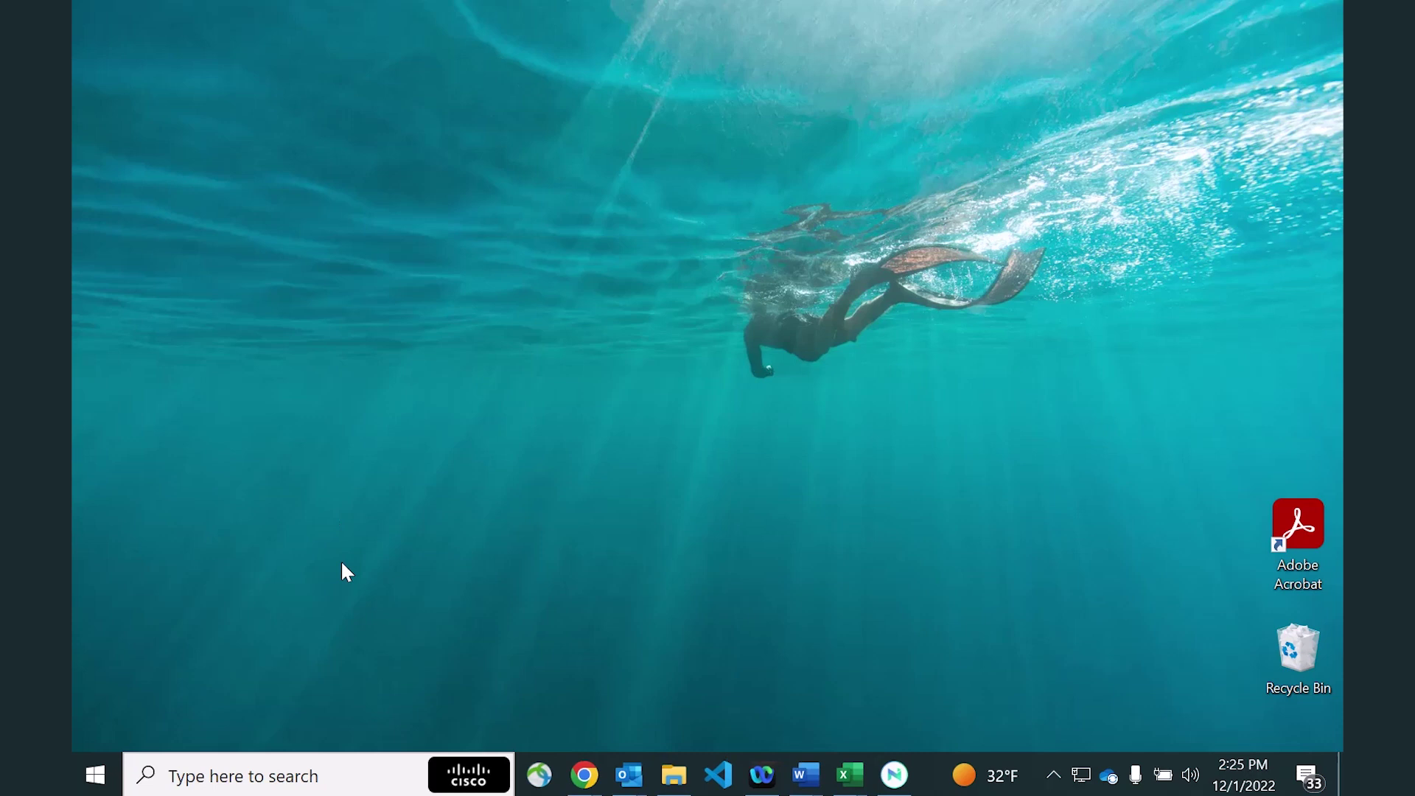
- Run ncpa.cpl and view the Wi-Fi connection's Status and Details, including the physical address
key("super+r")
type("n")
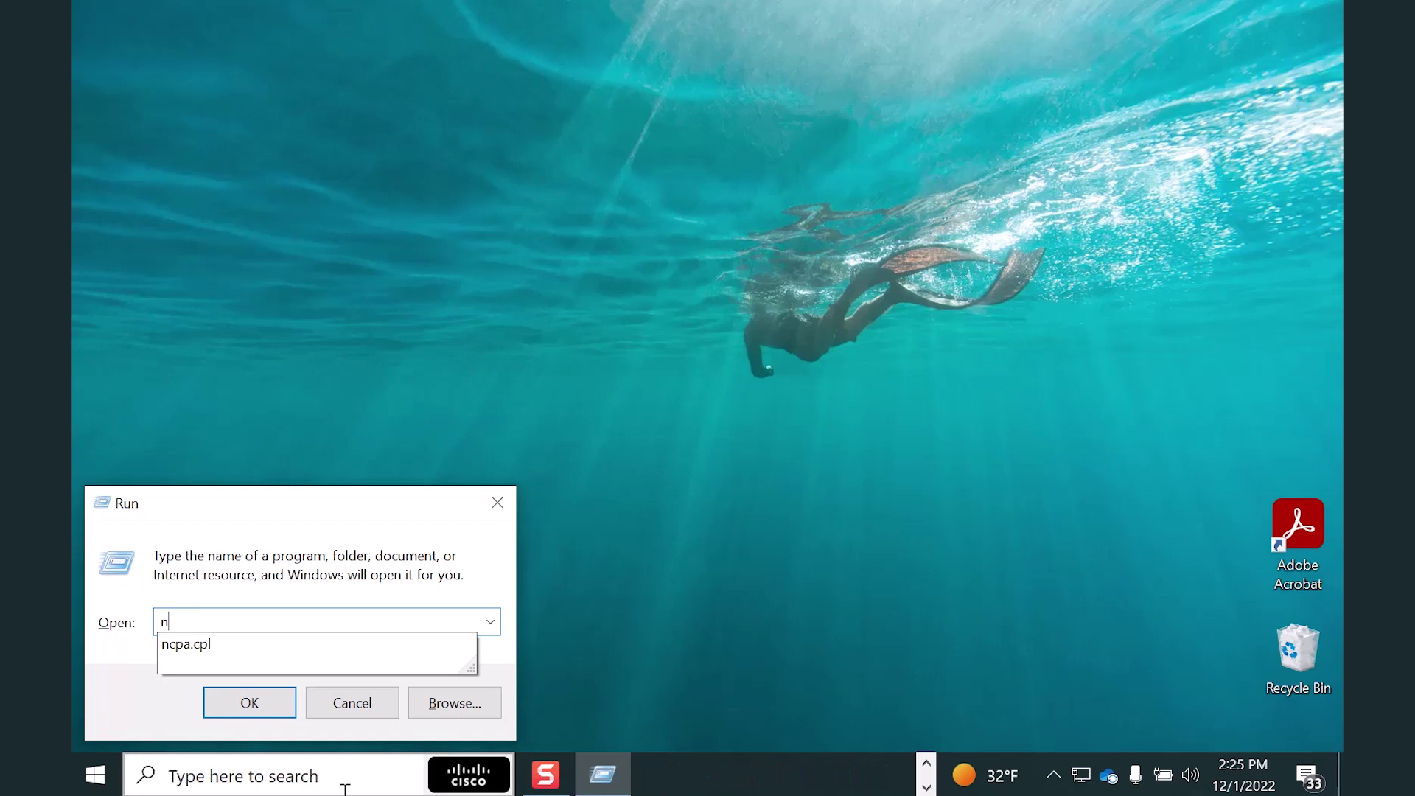
type("cpa")
type(".ppl")
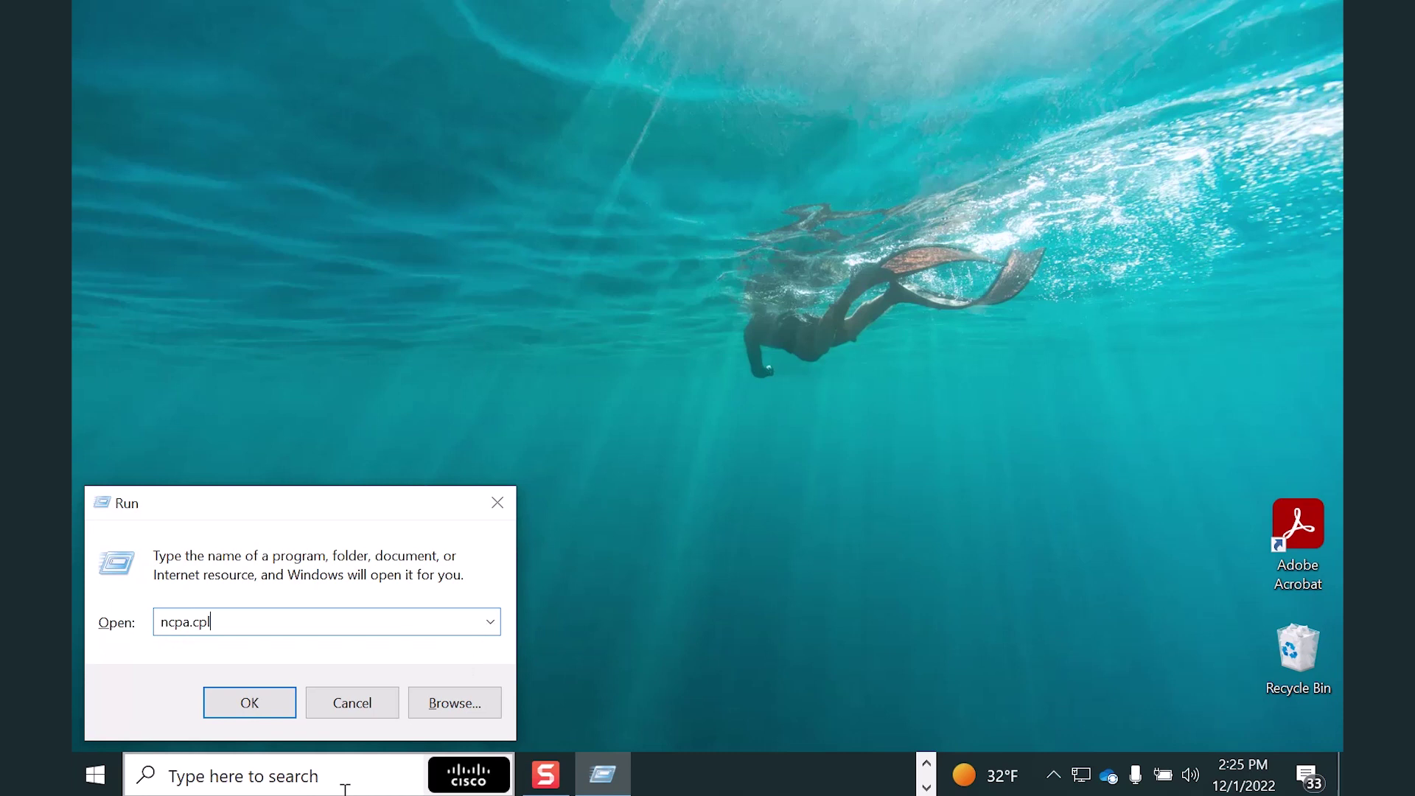
key("Return")
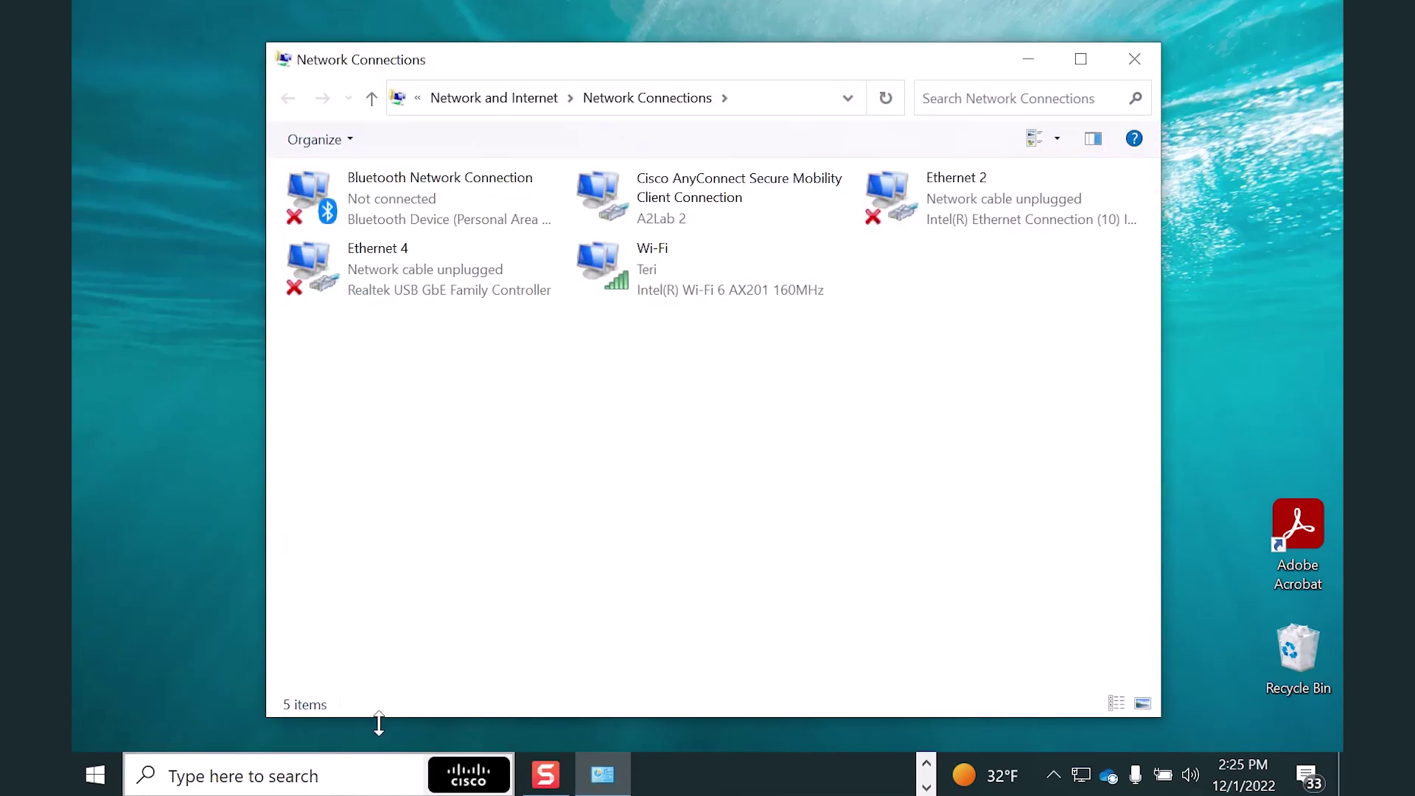
right_click(698, 297)
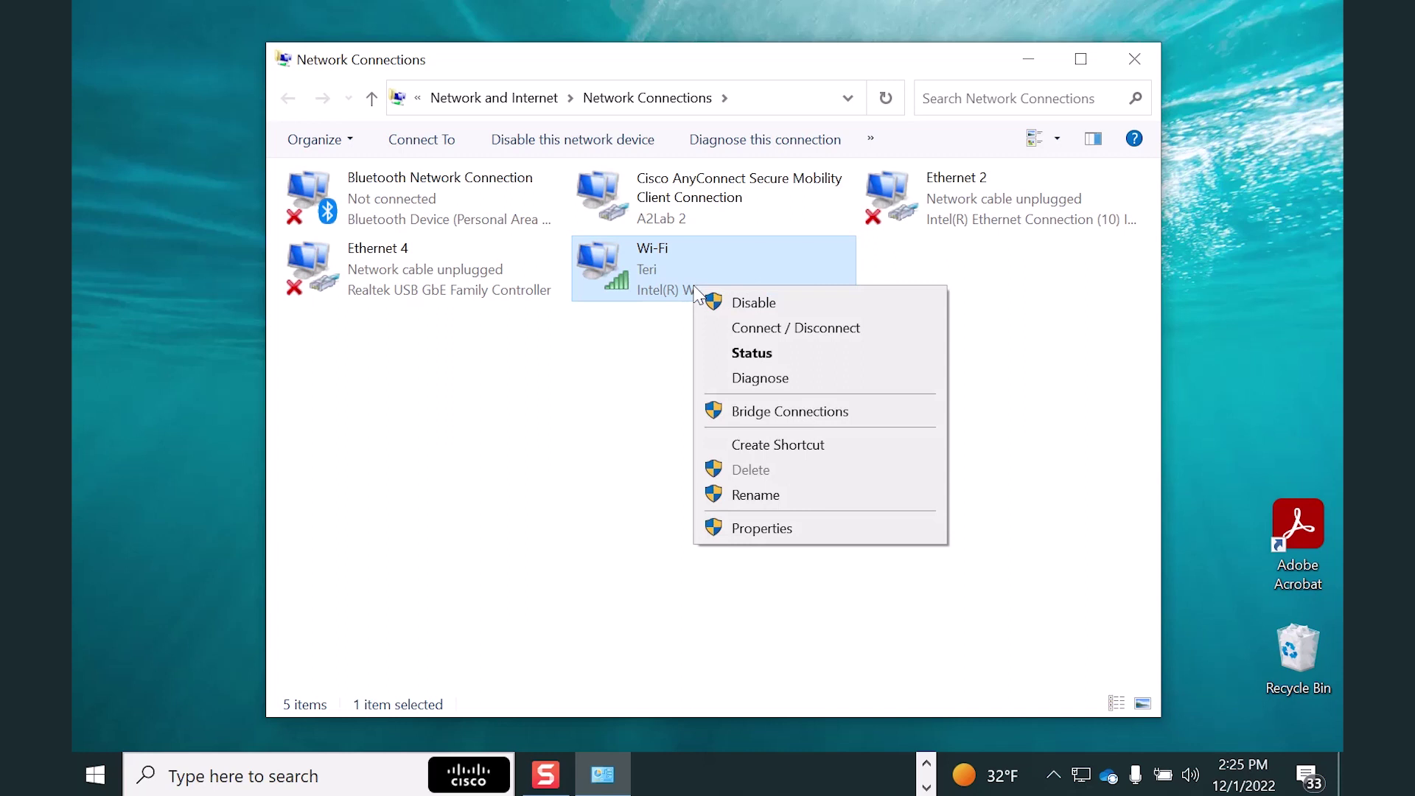
left_click(737, 355)
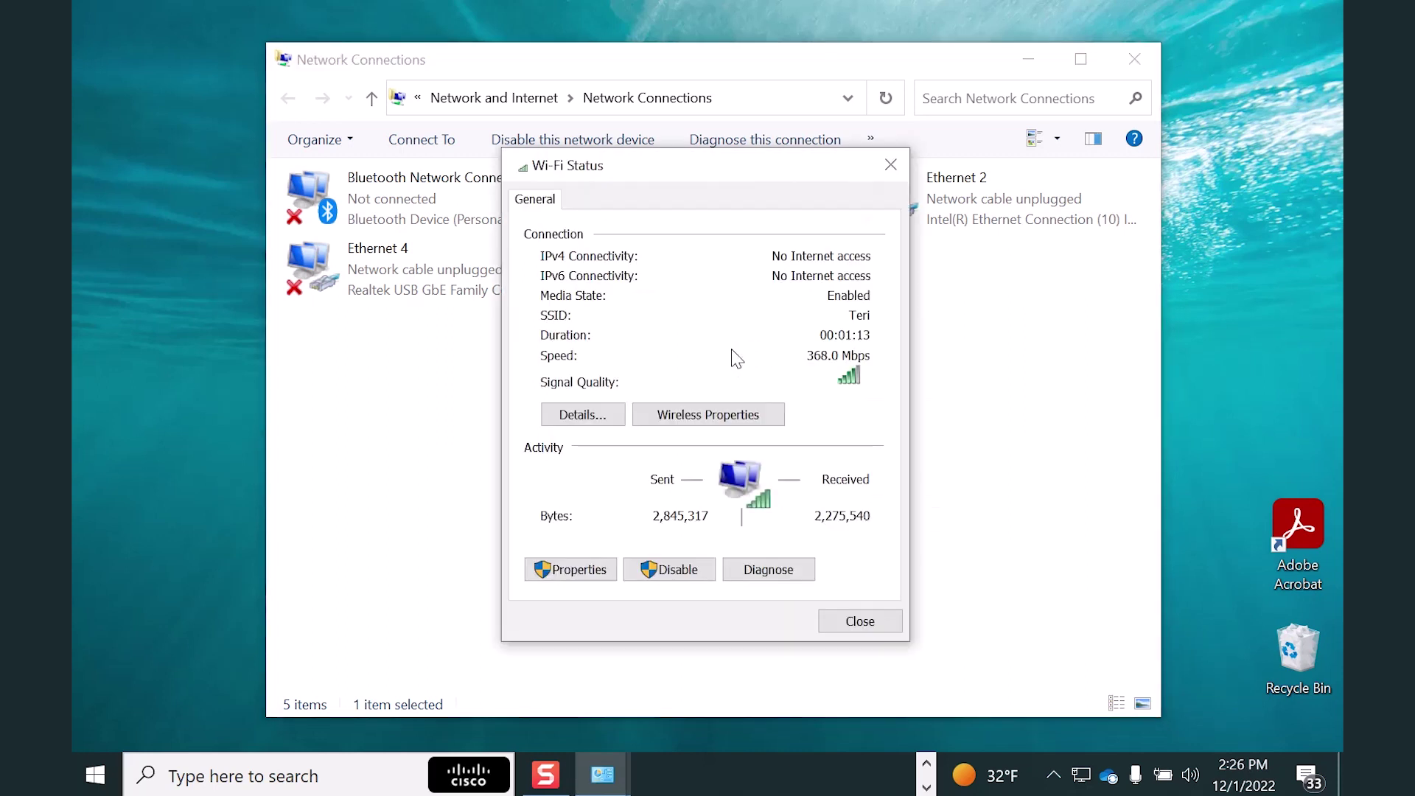
left_click(559, 419)
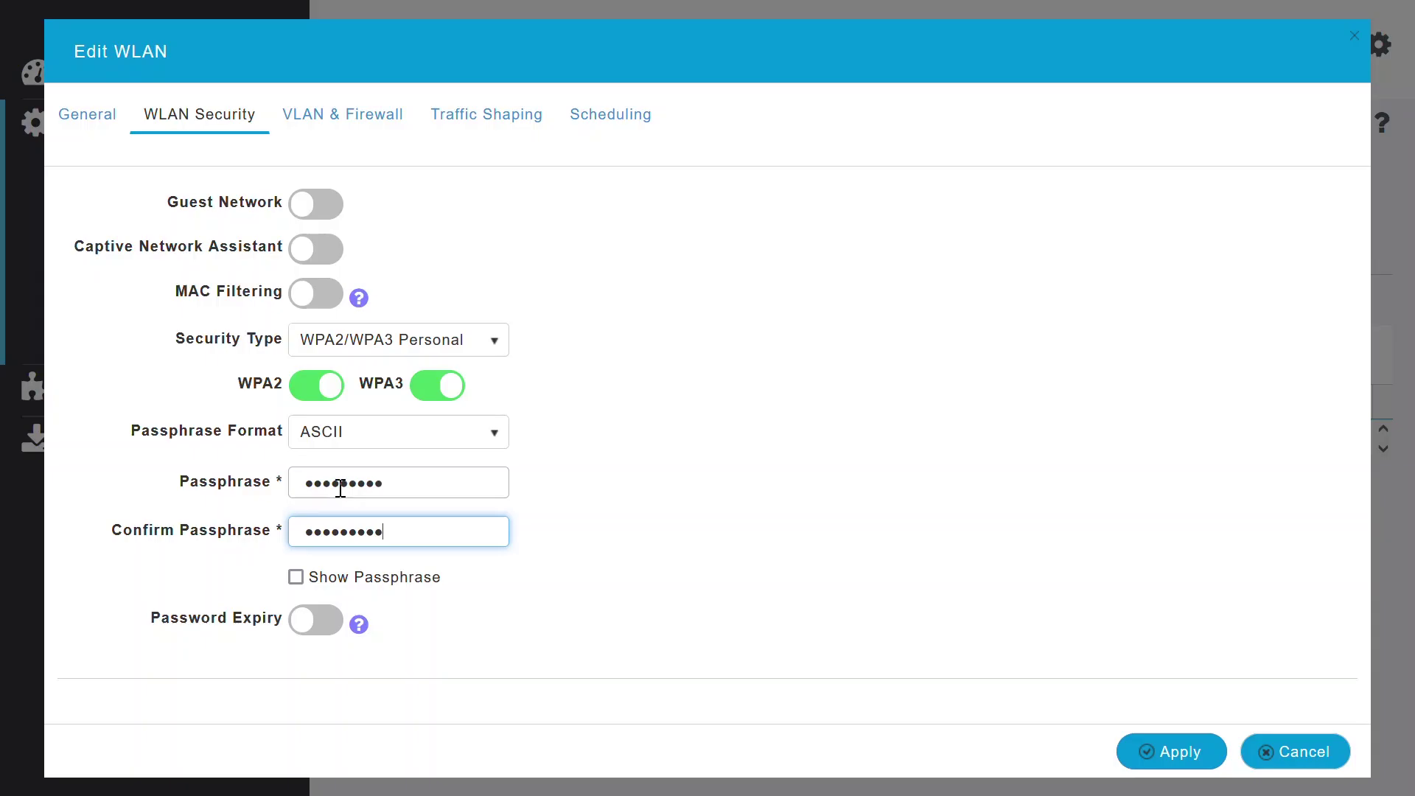
- Enable MAC Filtering for cbwwireless and move on to its VLAN & Firewall settings
left_click(322, 295)
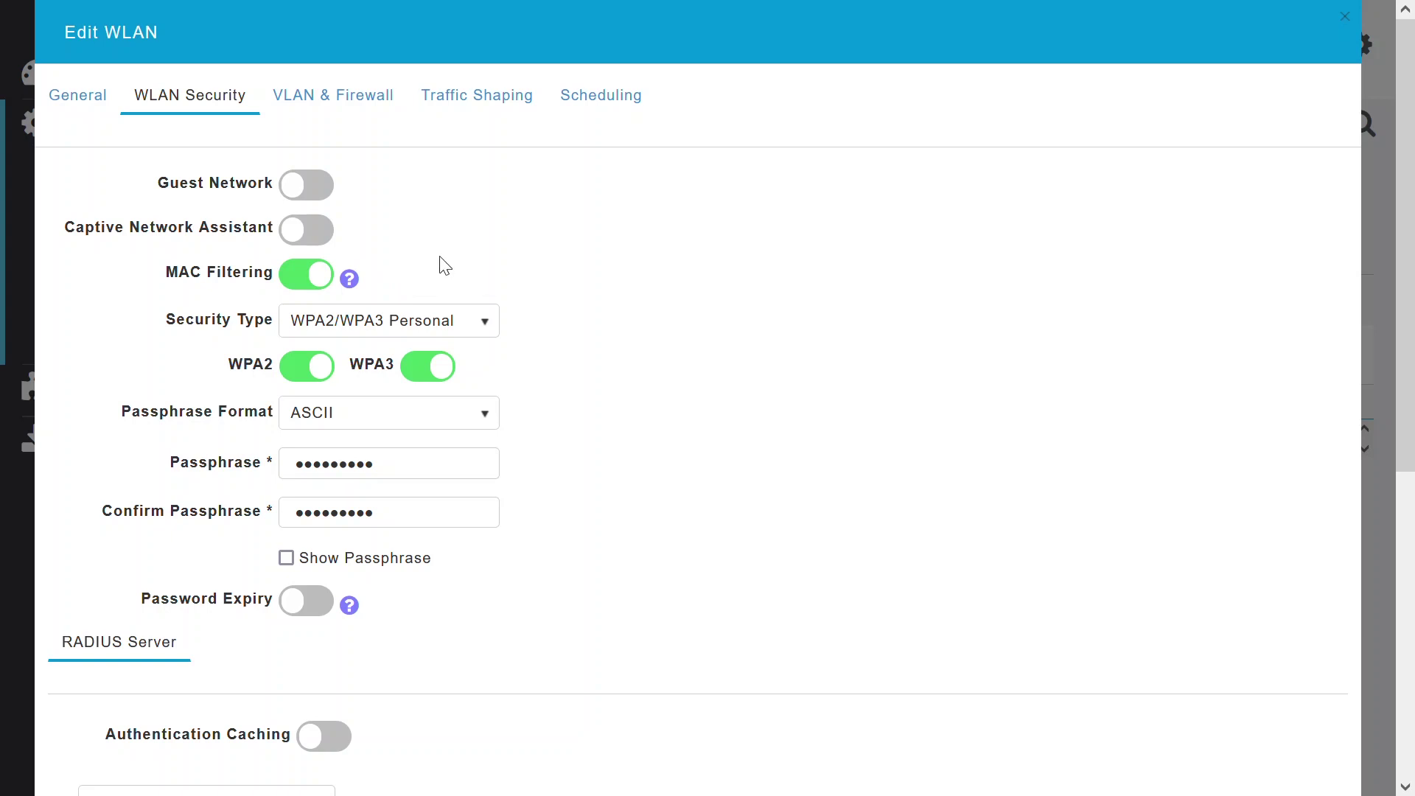
left_click(329, 95)
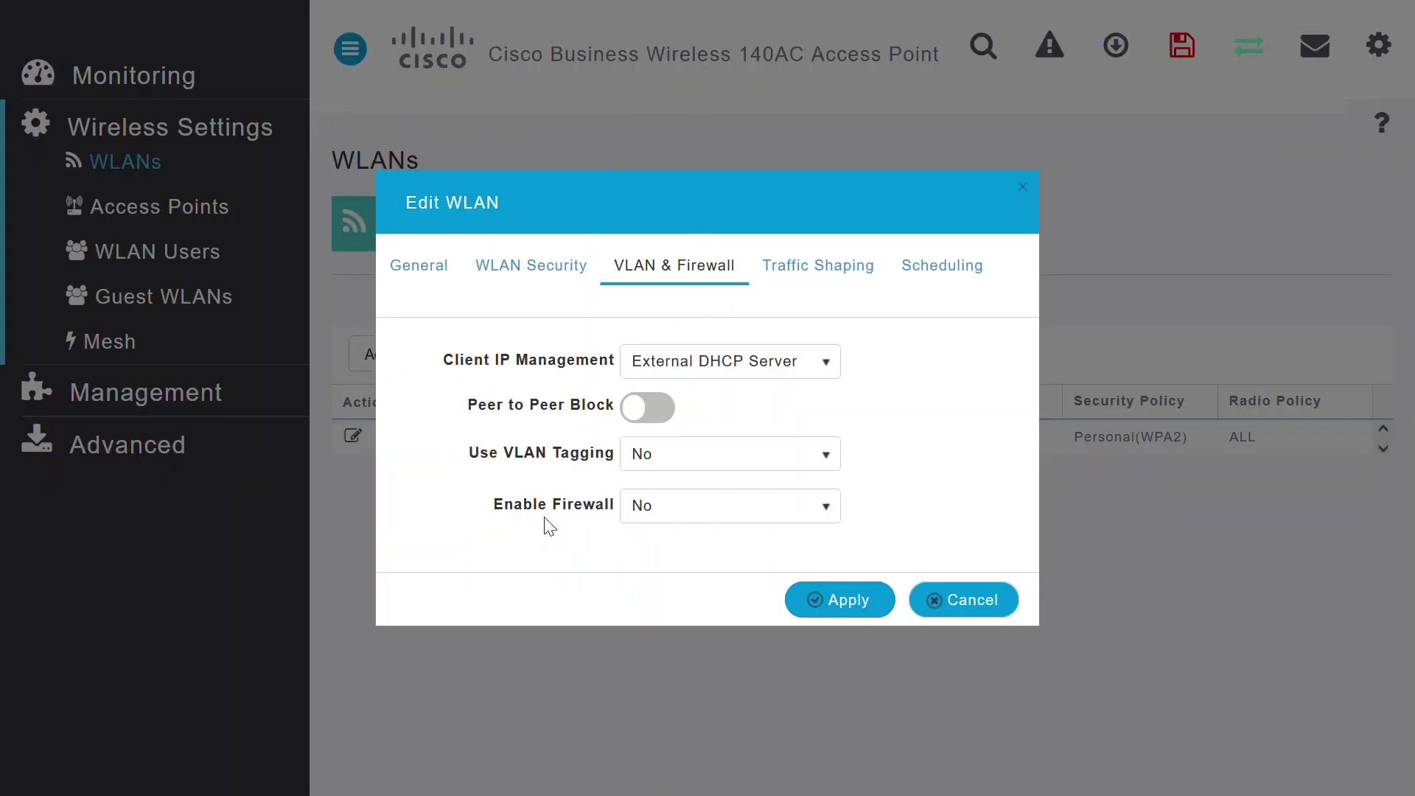
- Set Enable Firewall to Yes for the WLAN
left_click(773, 522)
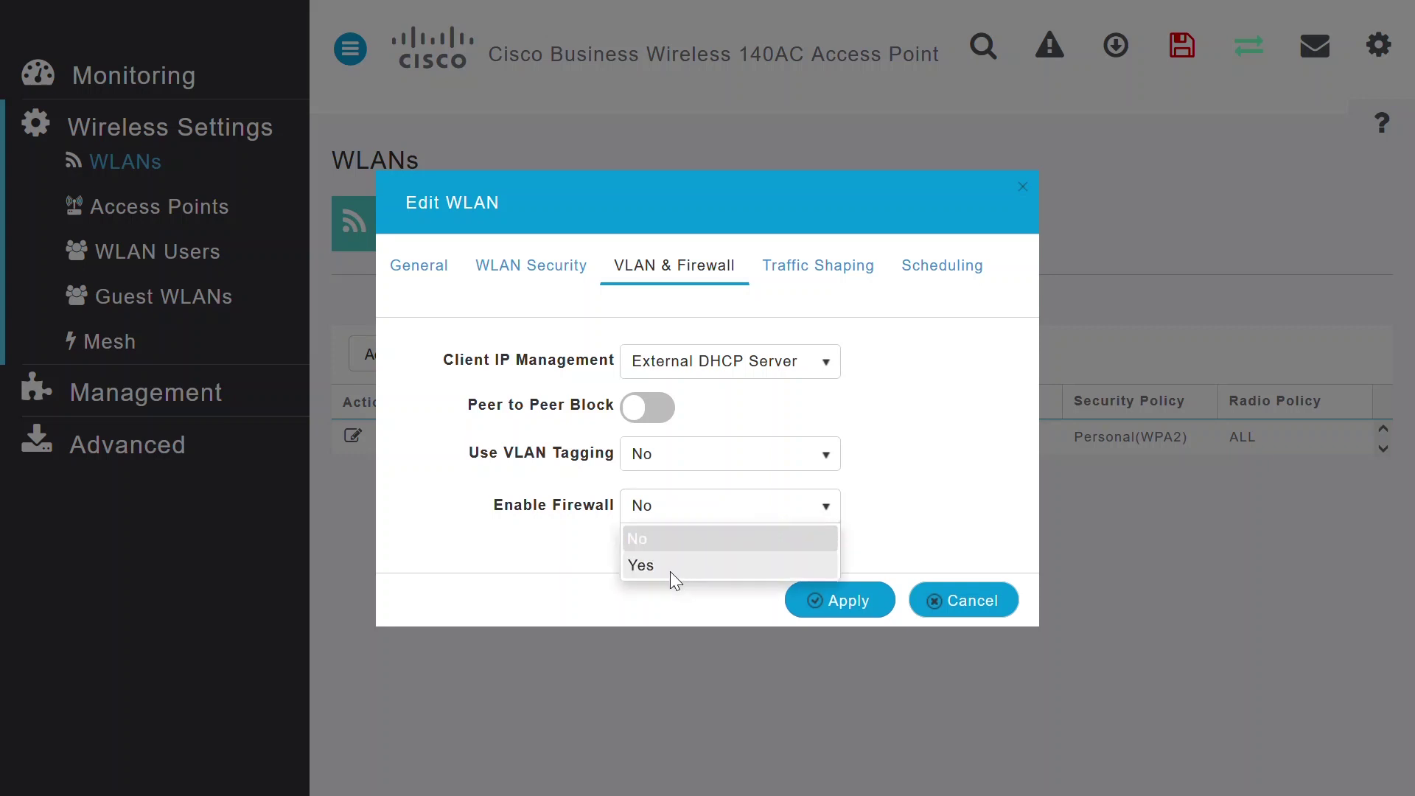
left_click(641, 565)
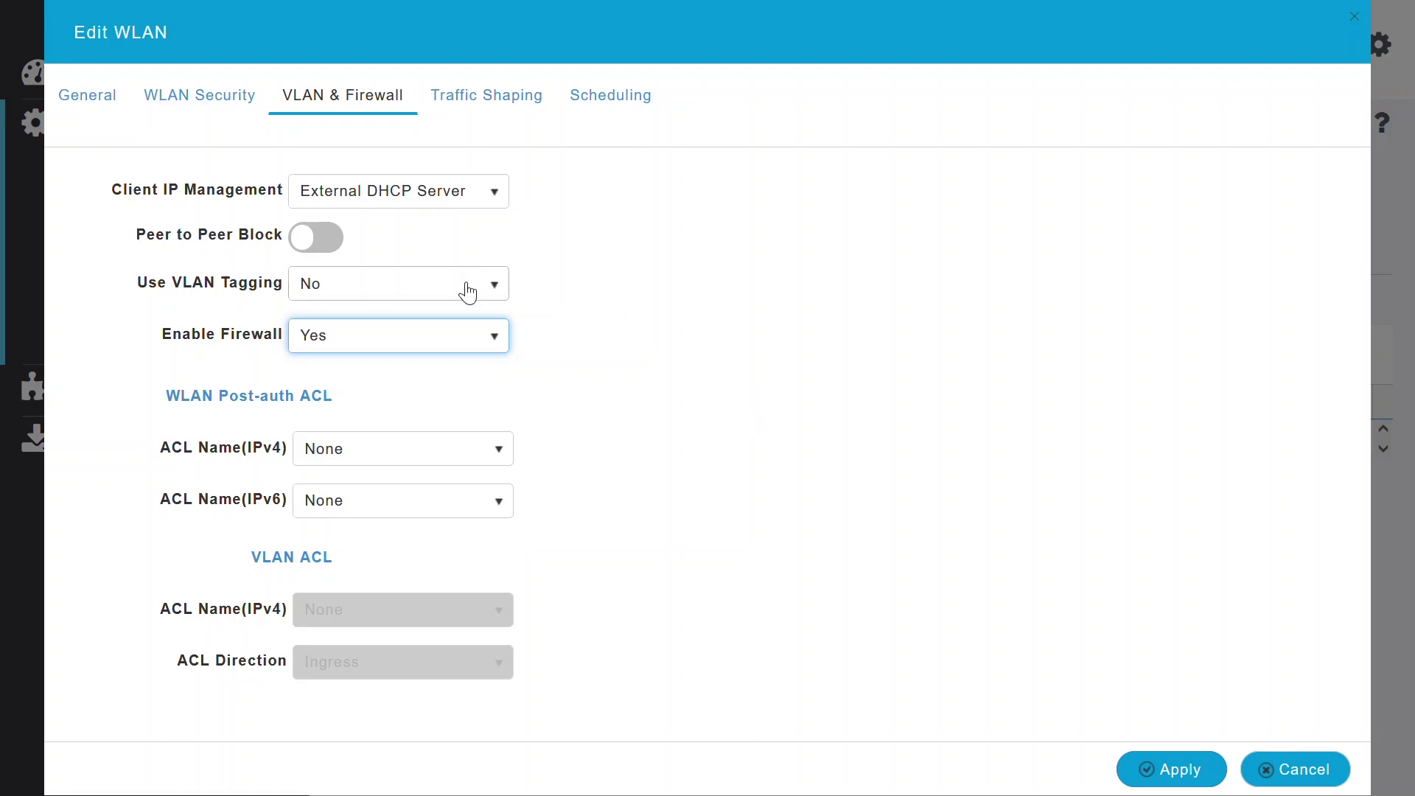
left_click(492, 275)
- Set Use VLAN Tagging to Yes, keeping VLAN ACL Name at None and ACL Direction at Ingress
left_click(394, 343)
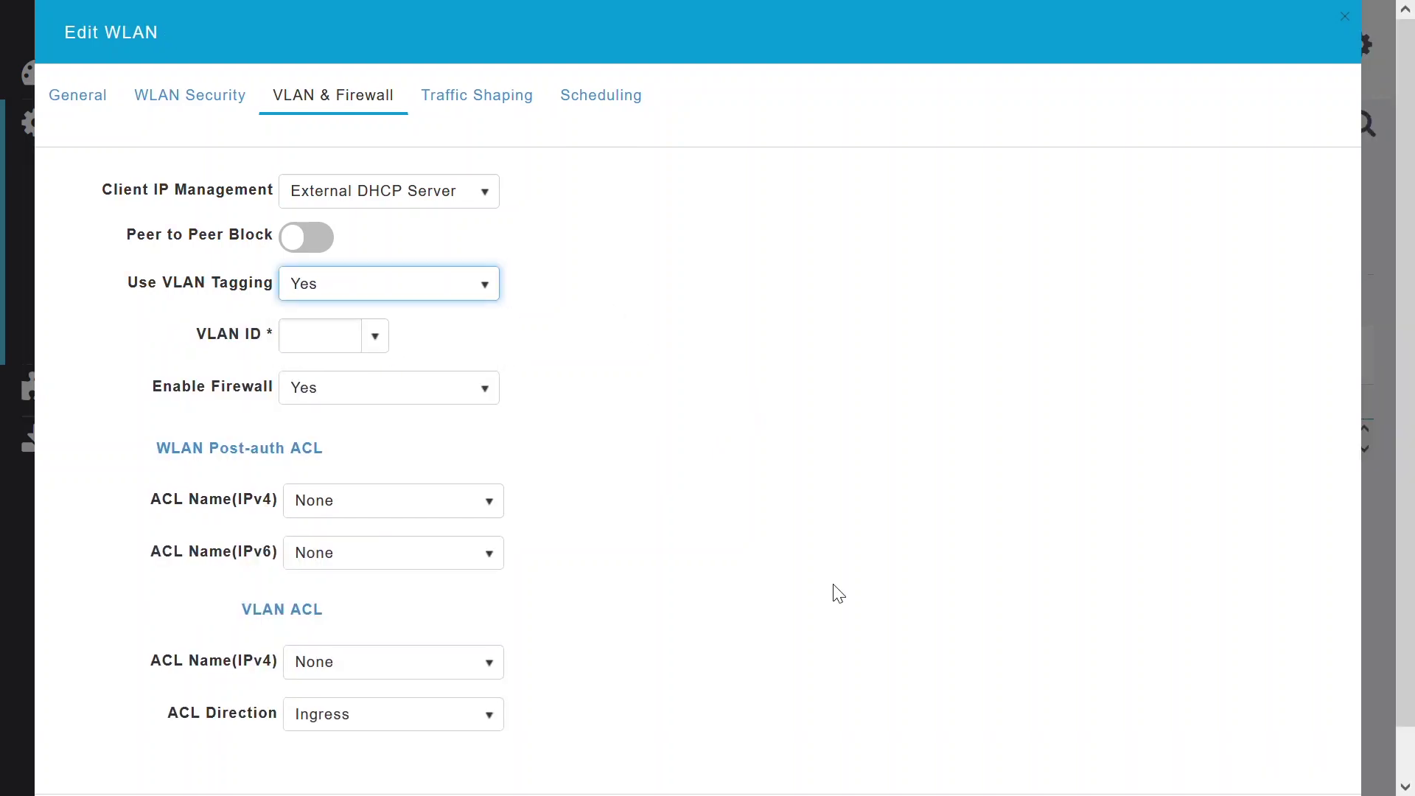
left_click(399, 676)
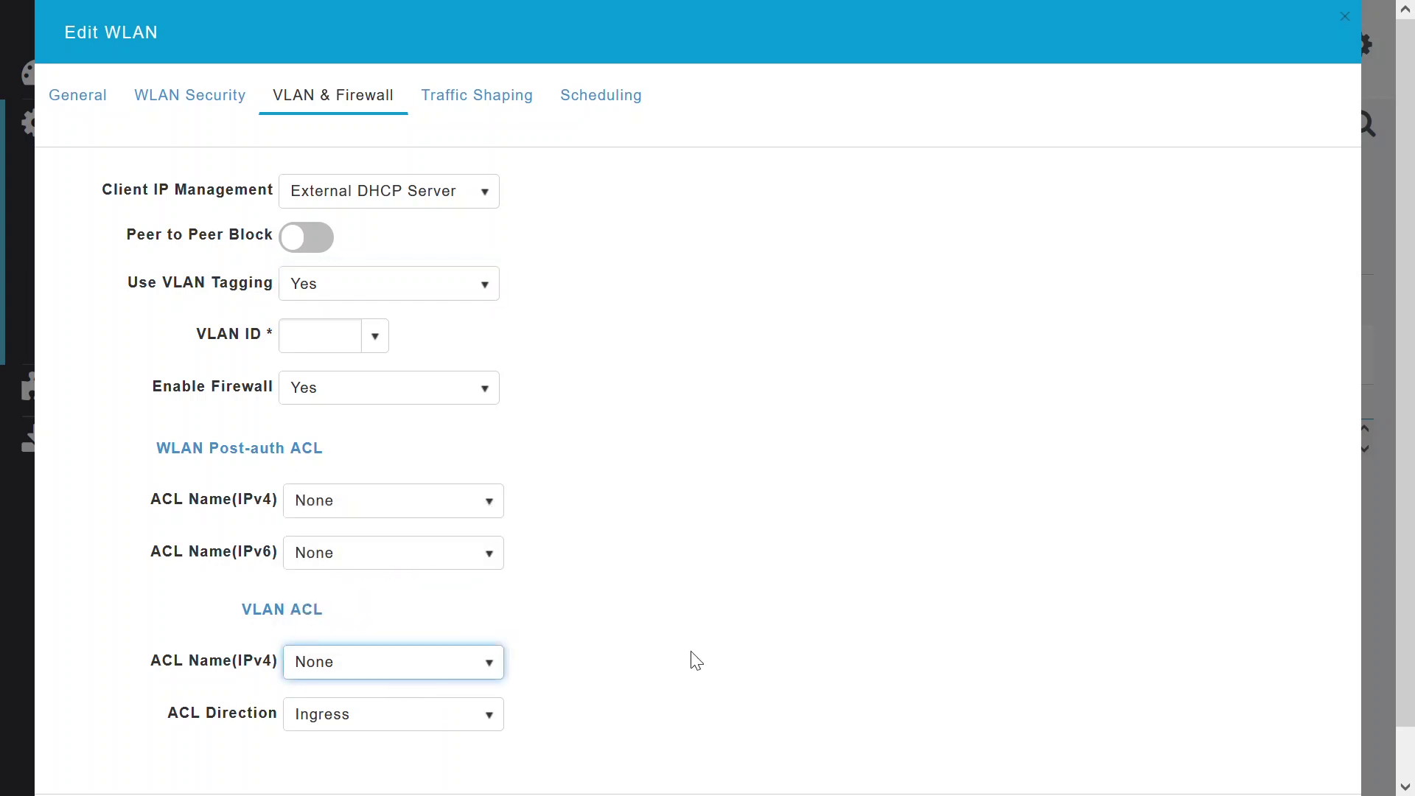
left_click(473, 721)
left_click(481, 717)
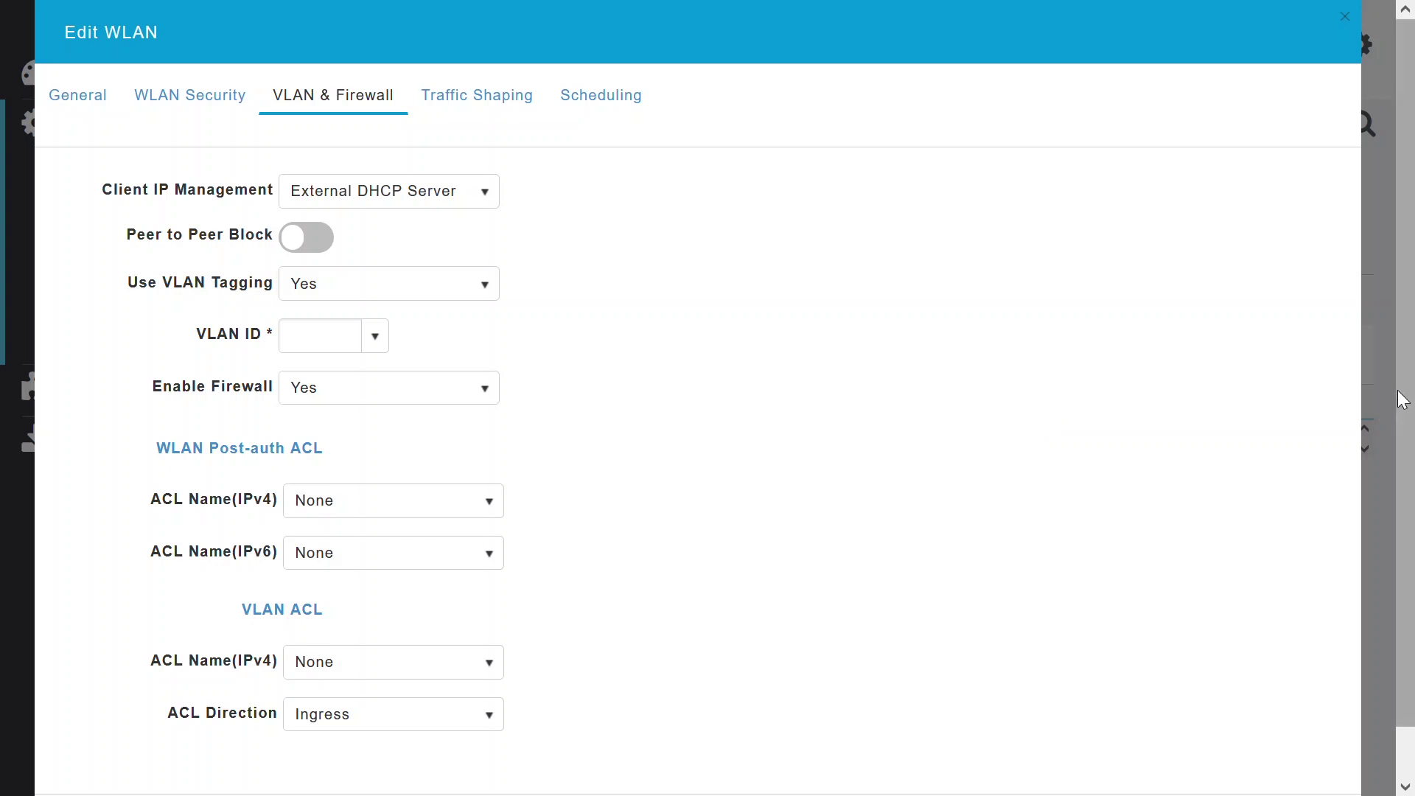
scroll(1399, 418, "down", 2)
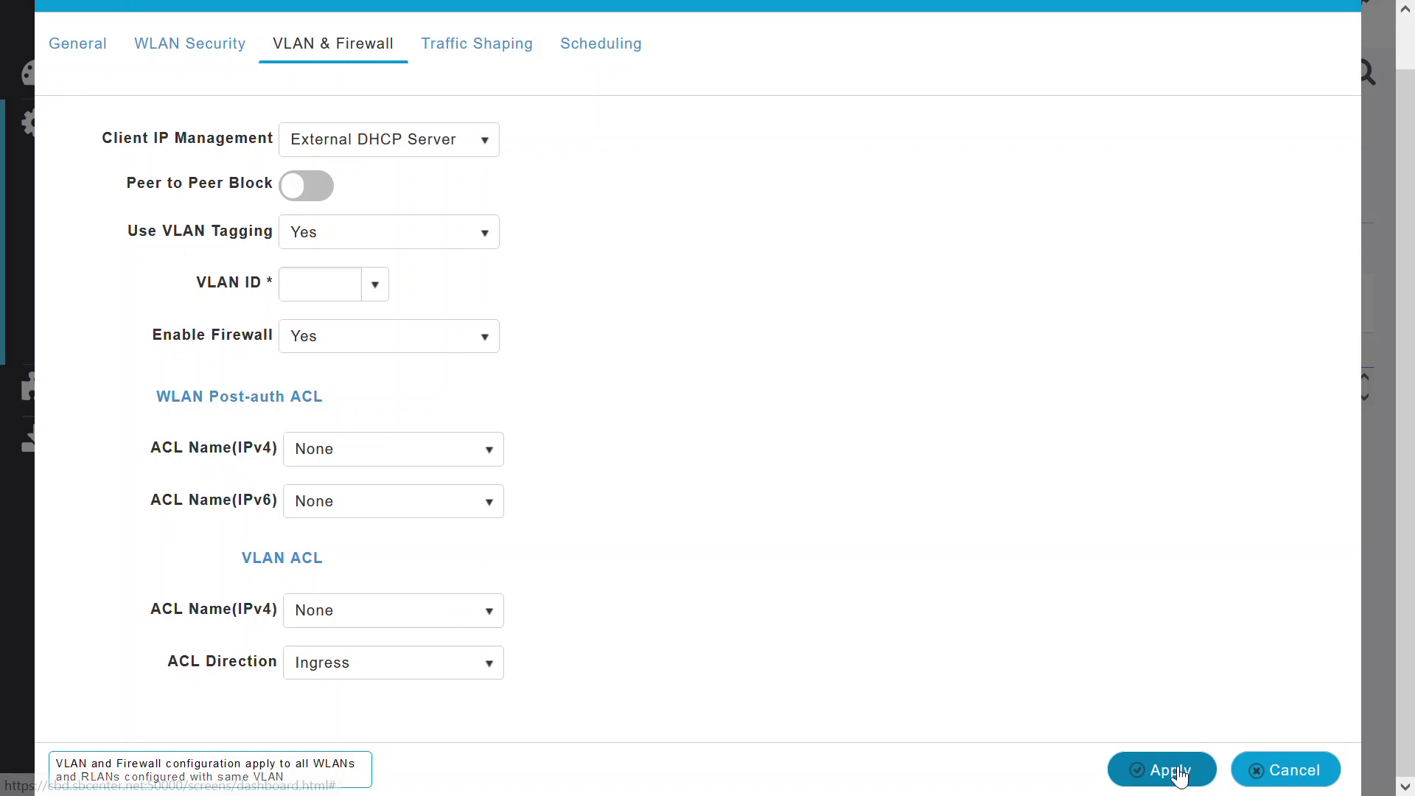